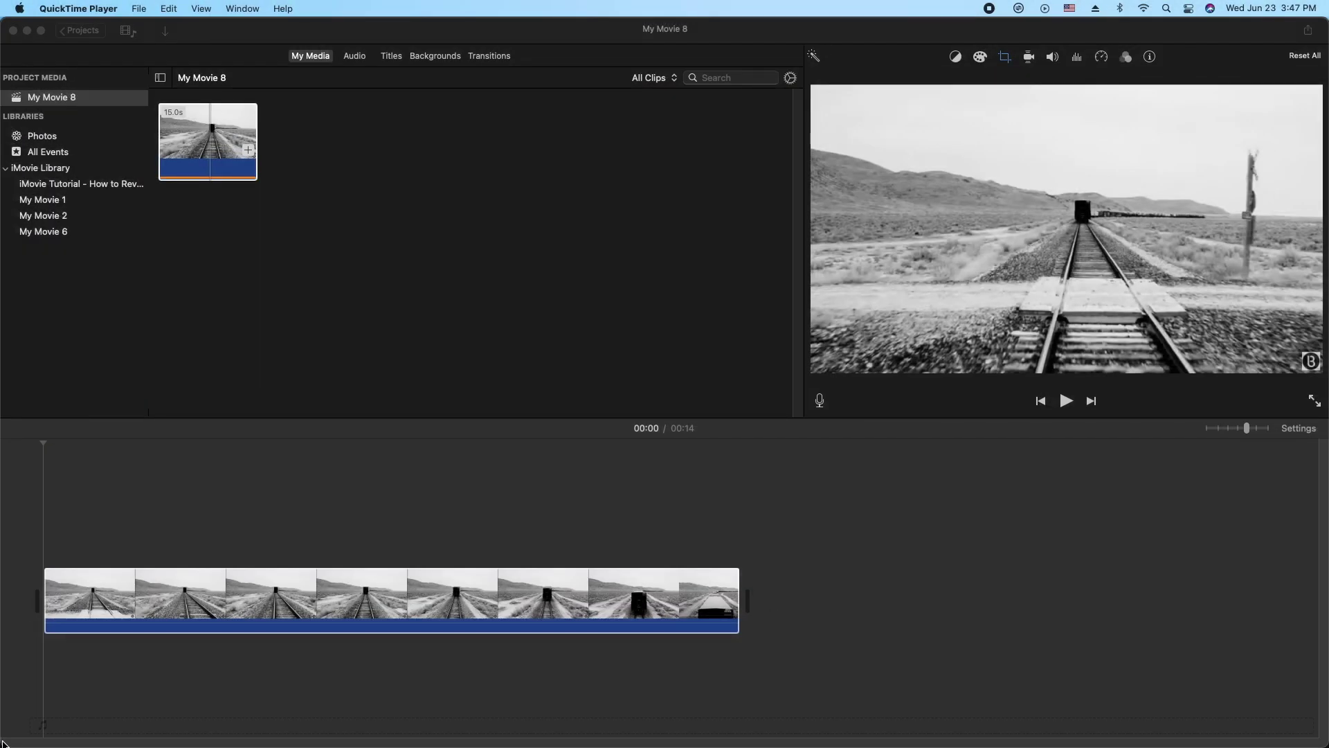
Activate the My Movie 8 project, select the train clip and move the playhead to about 00:09.
left_click(223, 479)
mouse_move(43, 441)
left_mouse_down()
mouse_move(505, 463)
mouse_move(480, 465)
mouse_move(493, 468)
mouse_move(486, 482)
left_mouse_up()
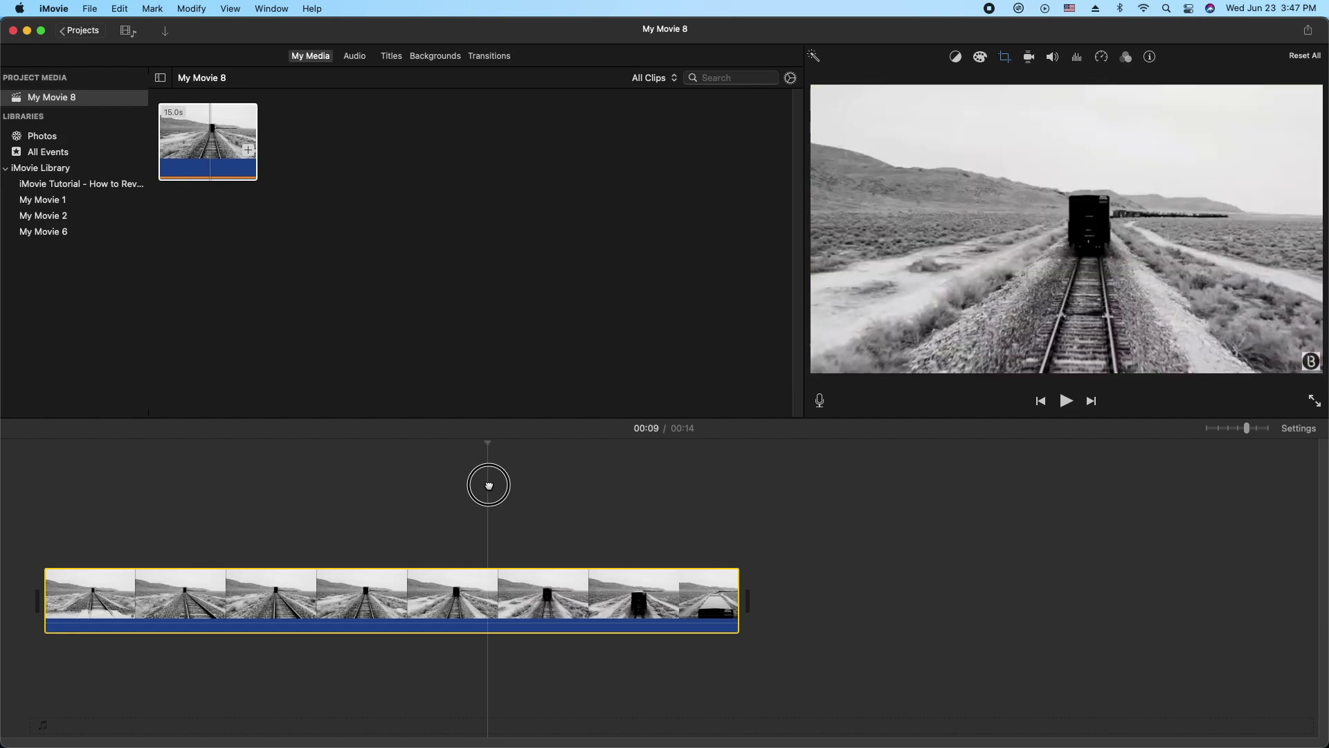
Move near ten seconds, zoom the timeline in and enlarge the Settings Clip Size.
left_click_drag(486, 483, 540, 595)
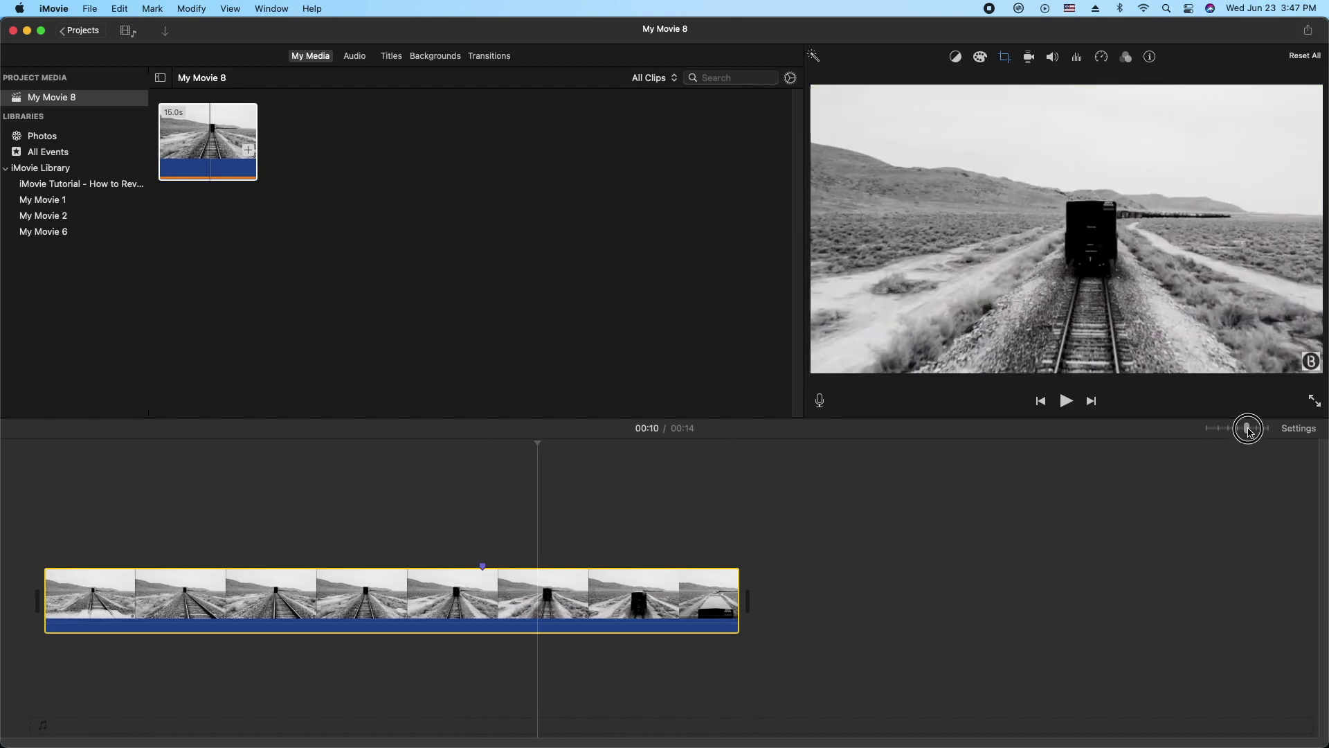
left_click_drag(1248, 430, 1266, 428)
left_click(1300, 429)
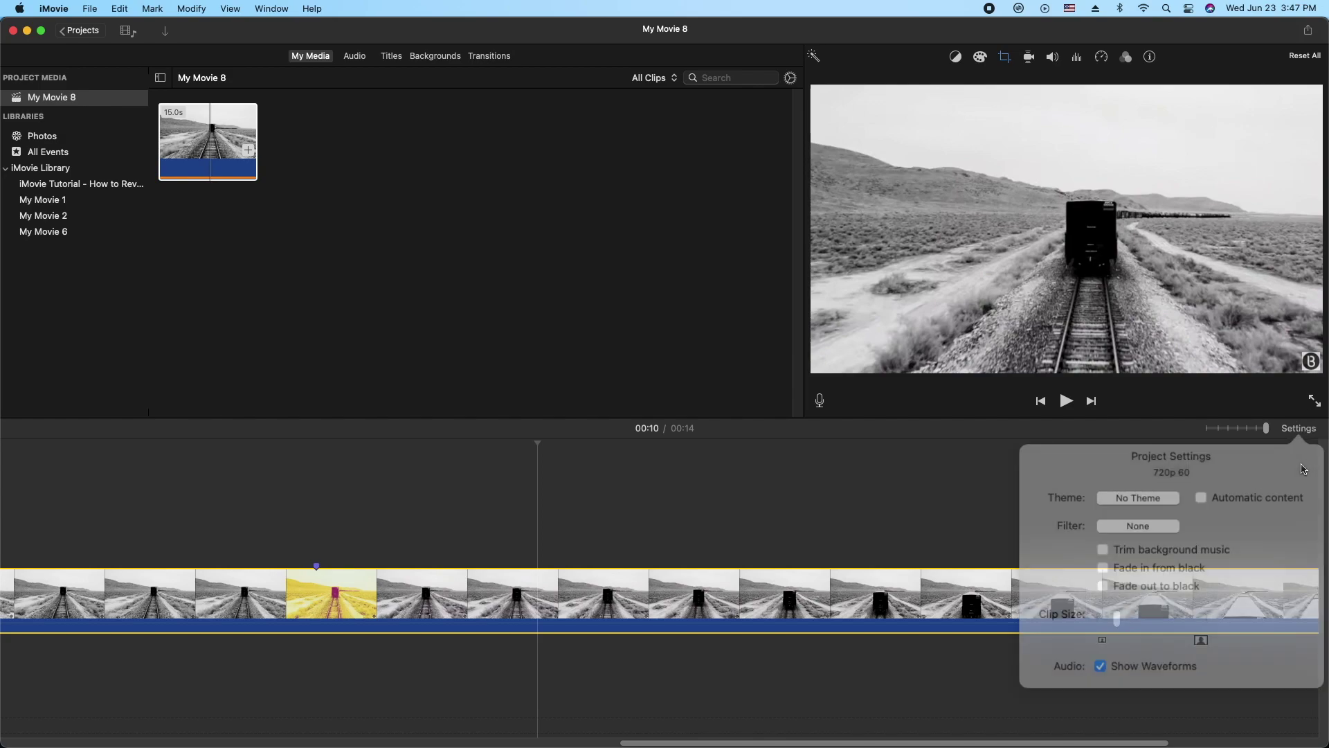
left_click_drag(1175, 588, 1201, 586)
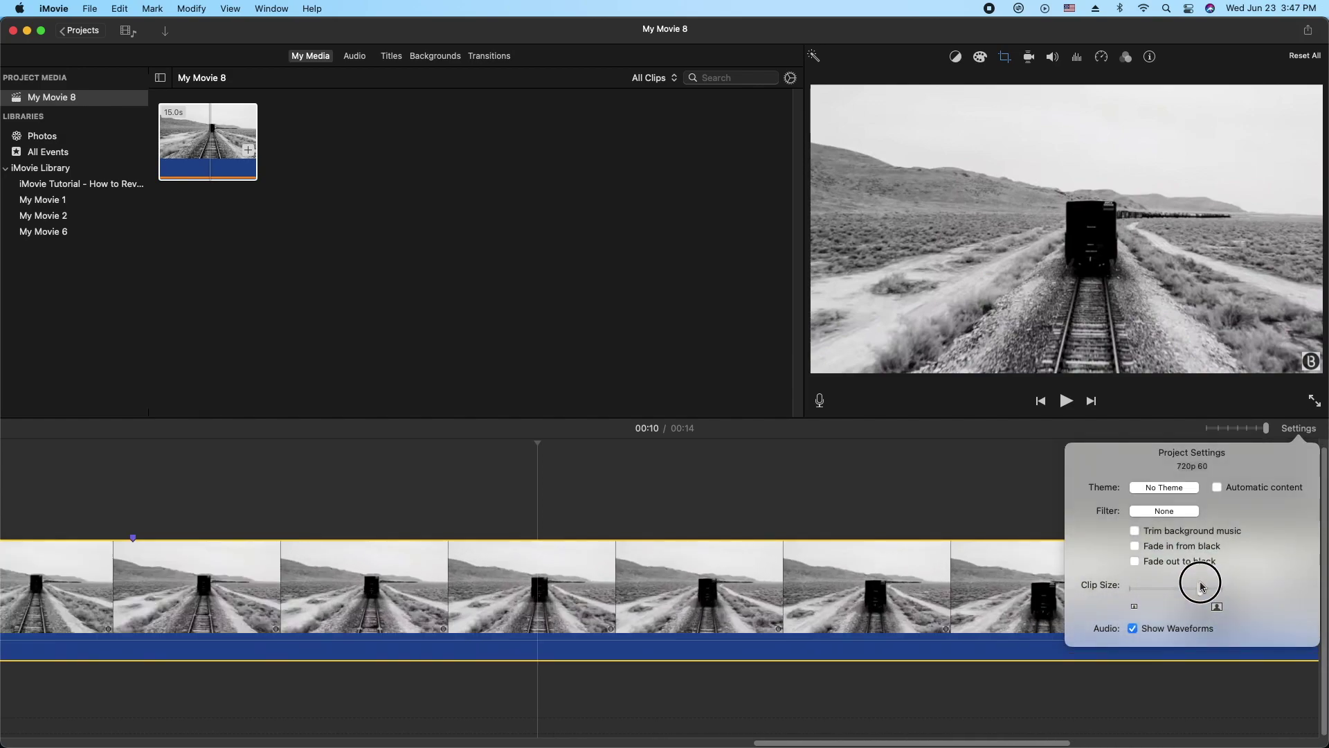
left_click(890, 519)
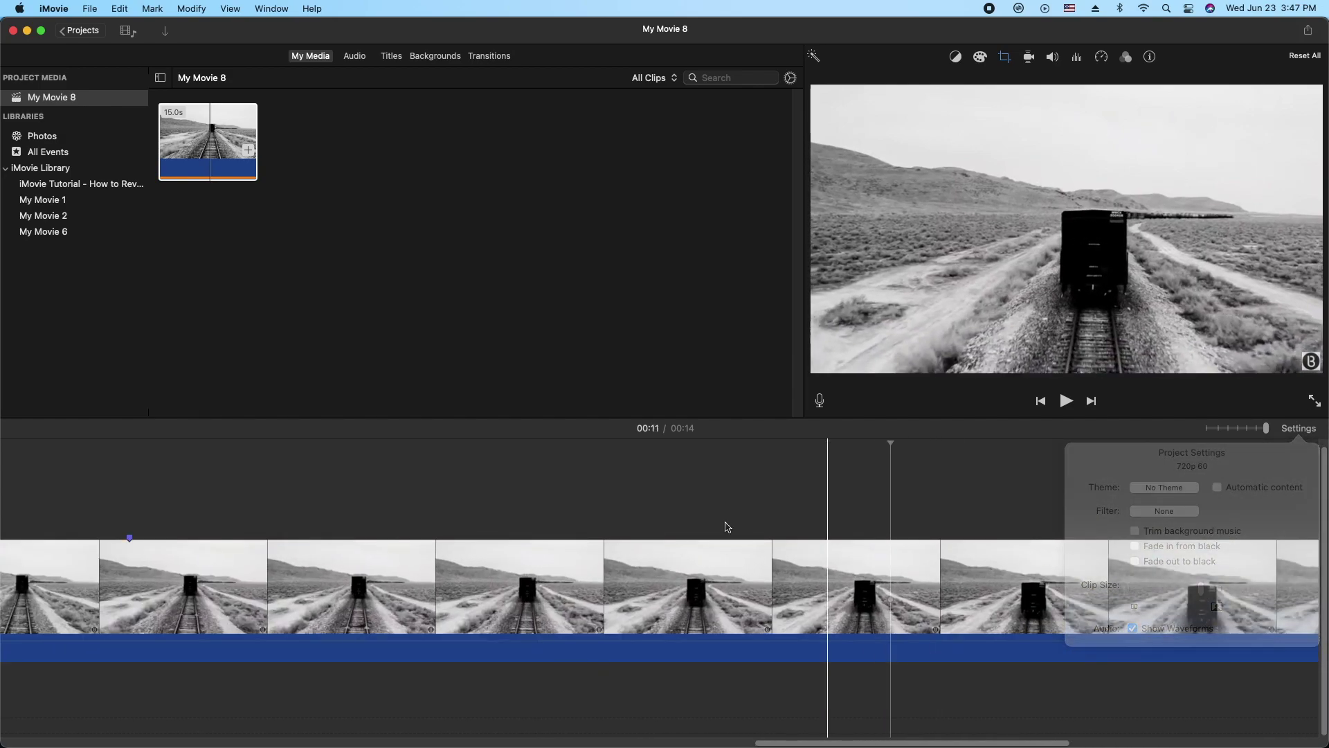
left_click_drag(810, 744, 707, 745)
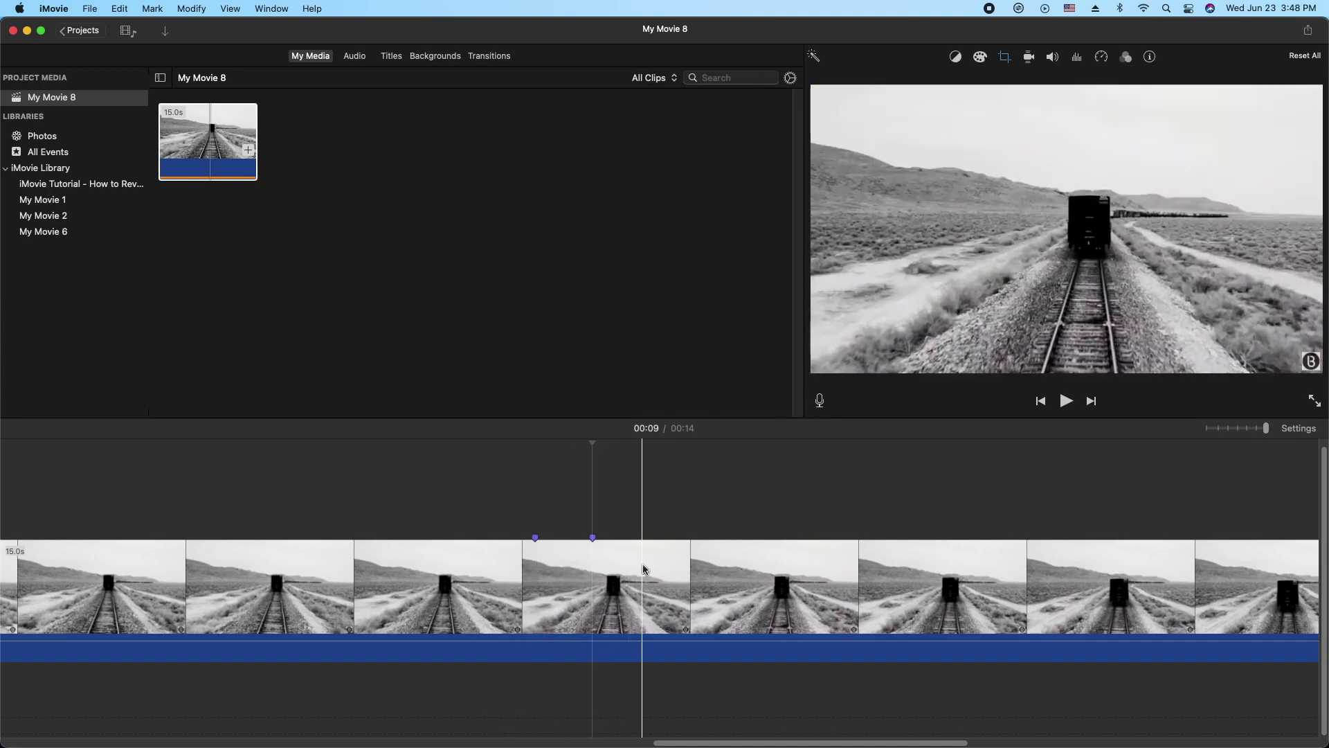
Split the train clip at ten seconds, then split again to isolate a 0.2-second piece.
left_click(756, 561)
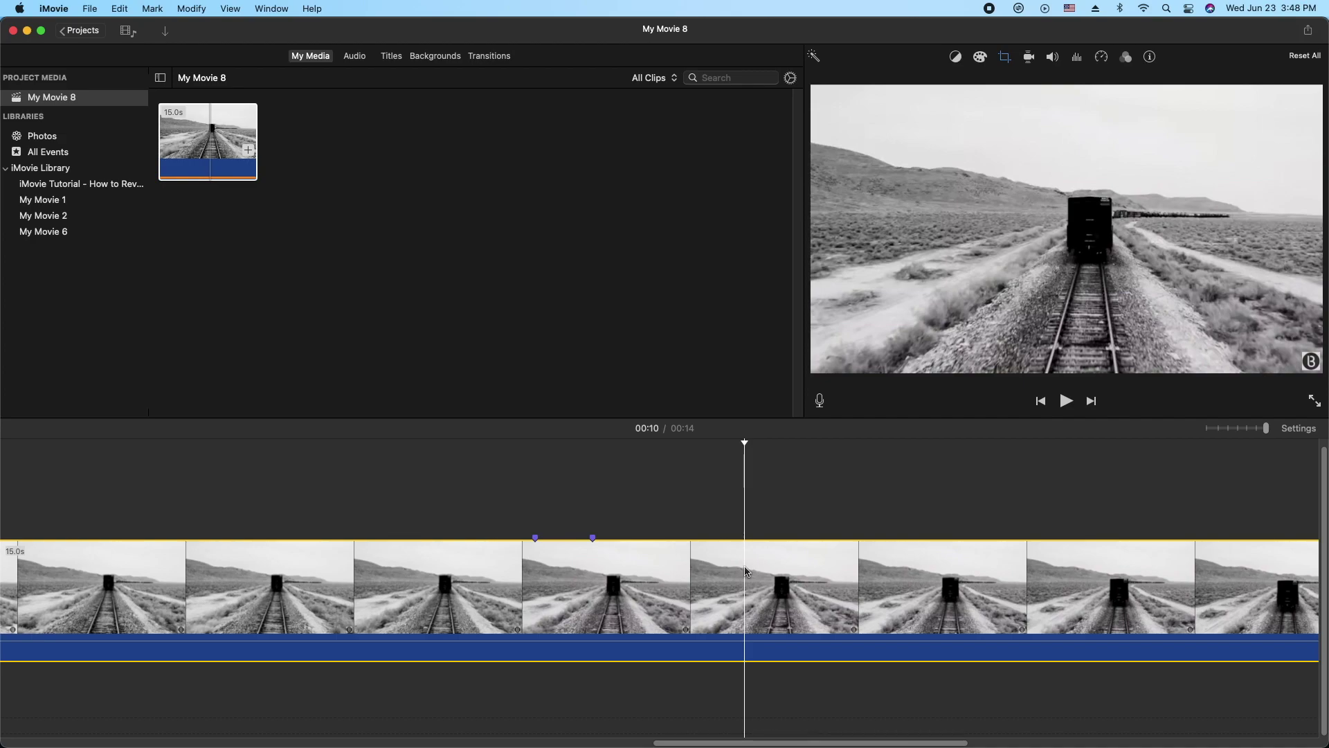
right_click(747, 572)
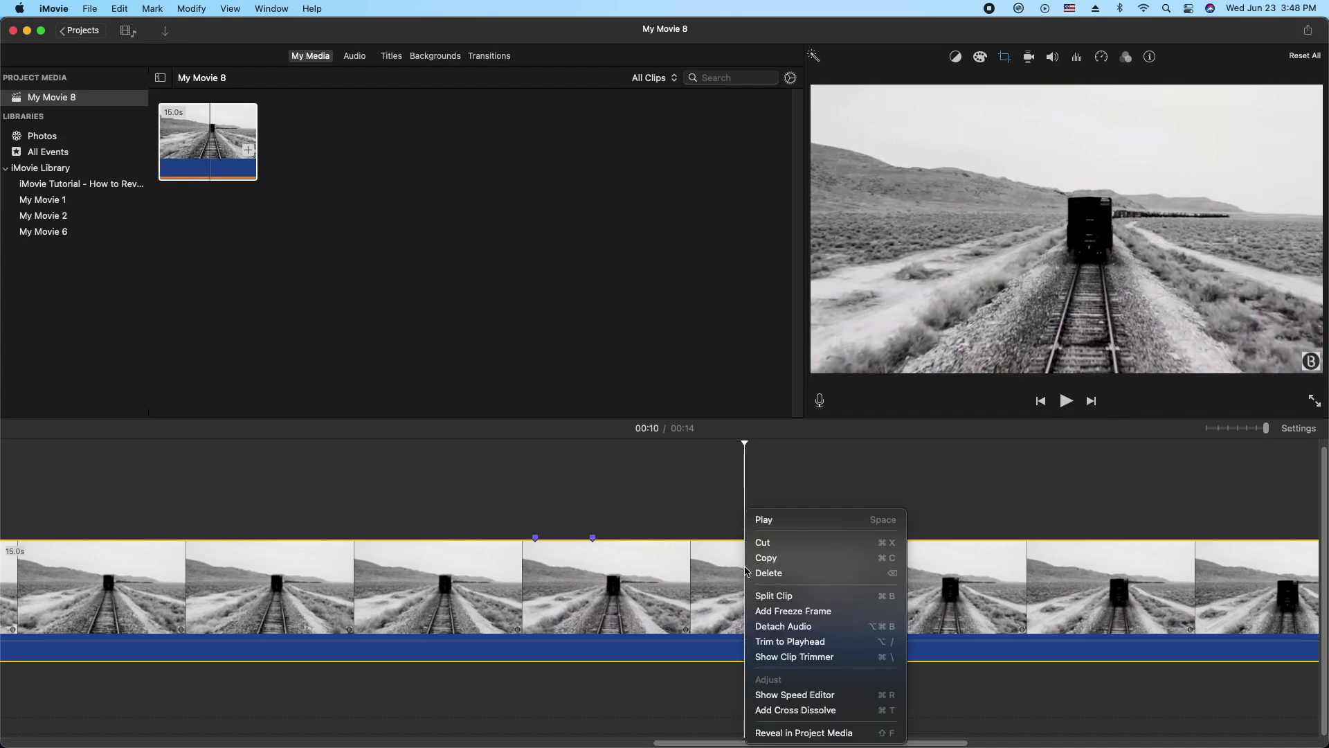
left_click(769, 595)
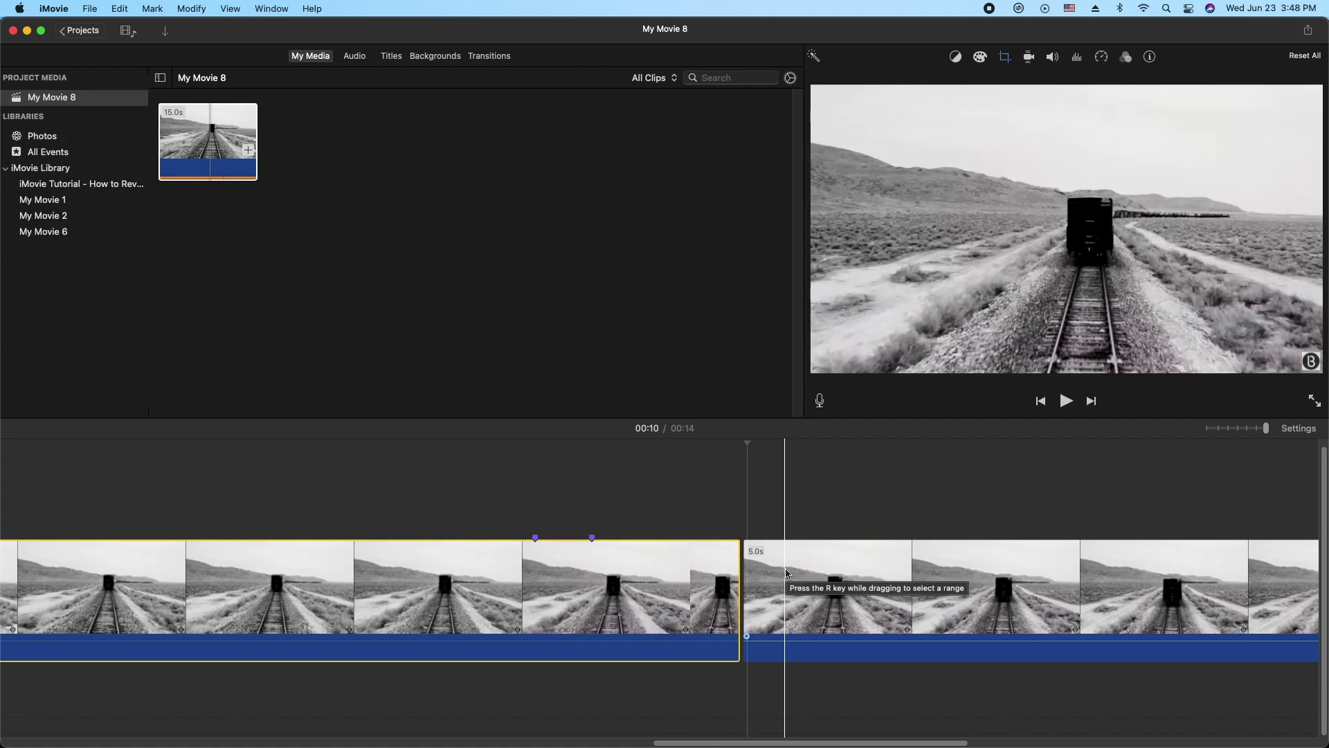
right_click(786, 573)
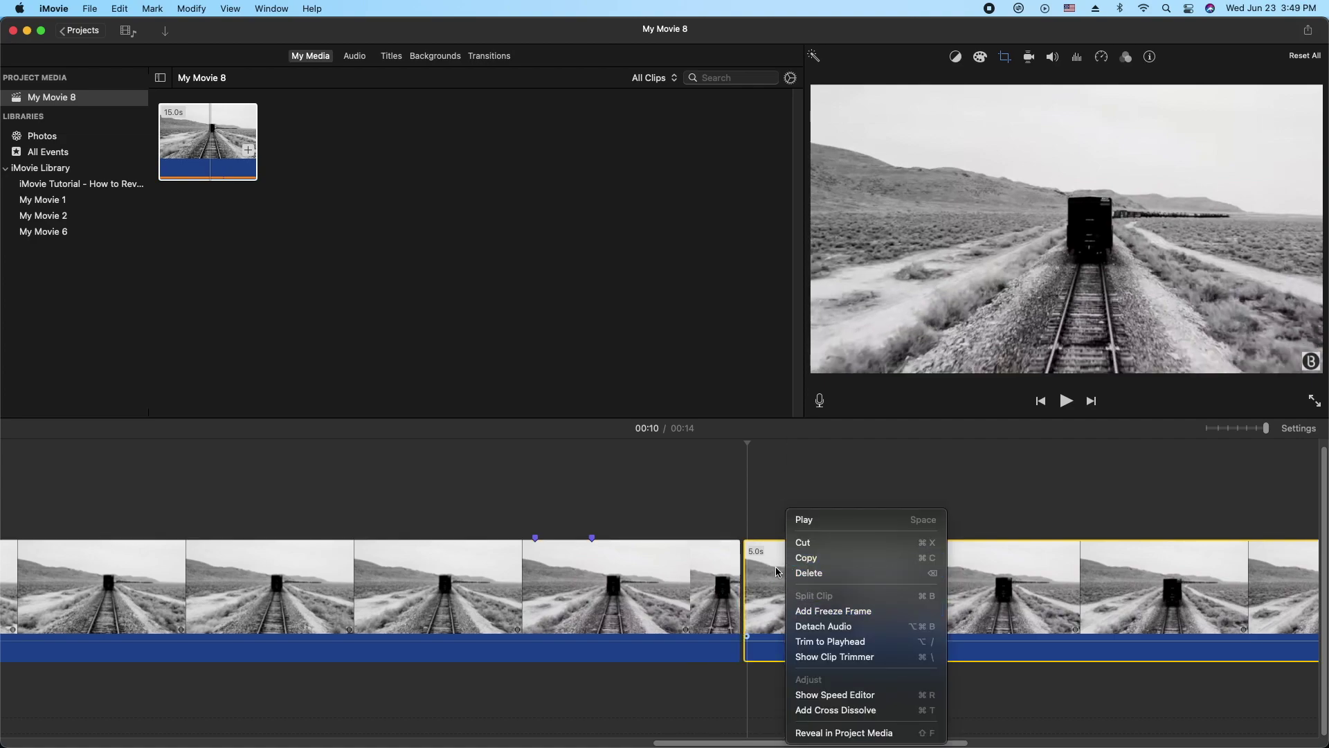
left_click(776, 573)
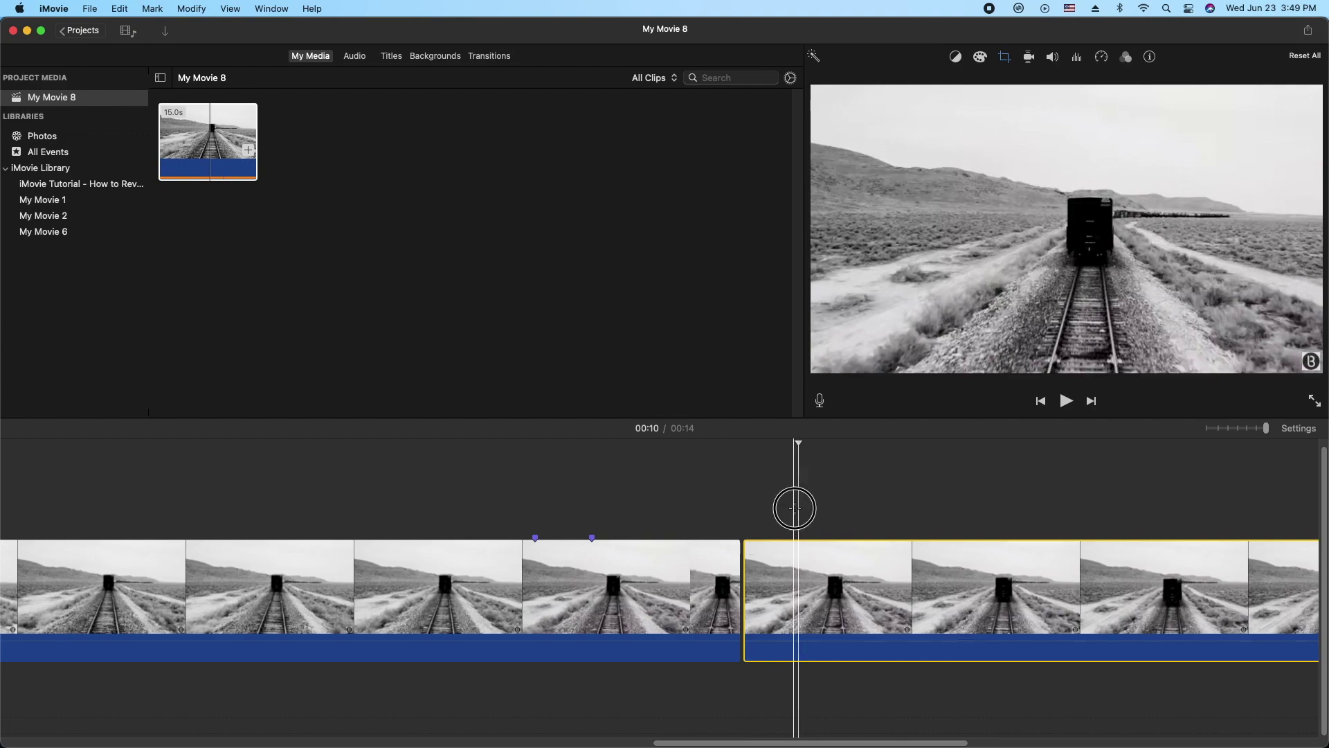
key("alt+f")
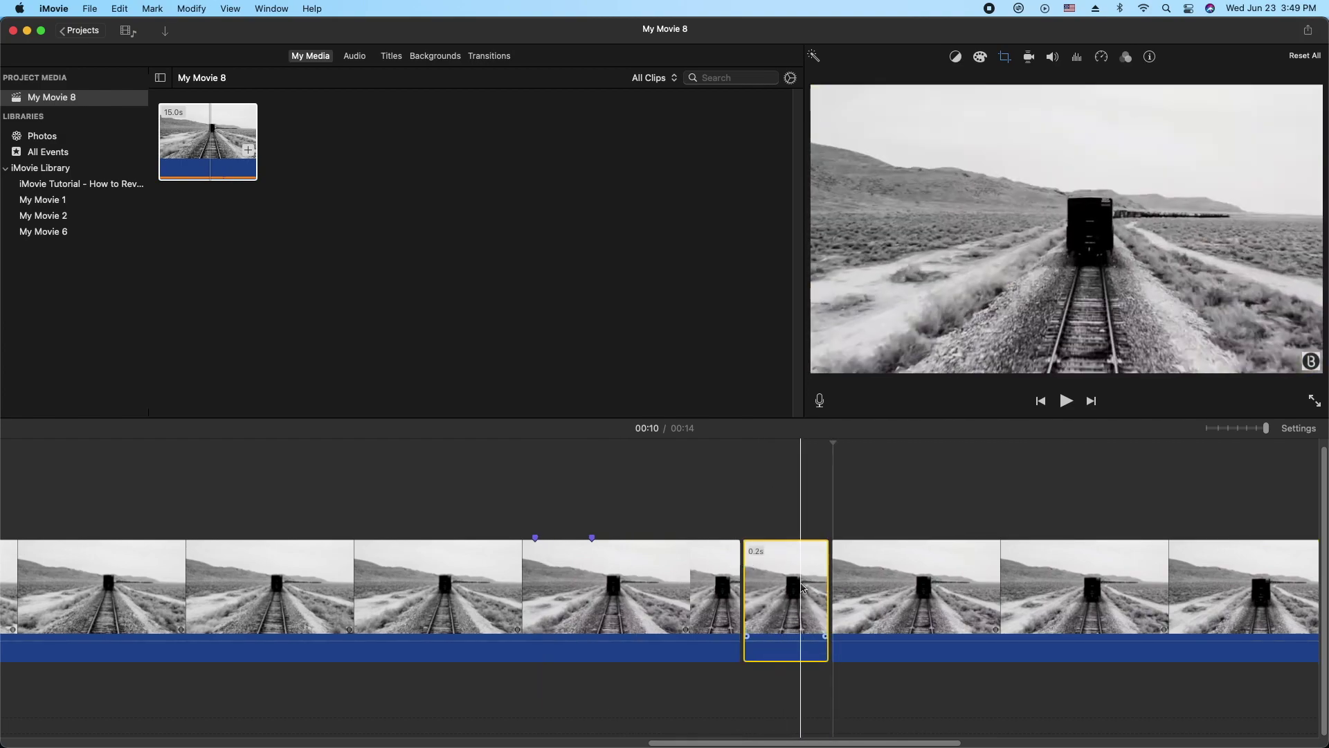
Apply the Duotone clip filter to the short 0.2-second clip.
left_click(787, 582)
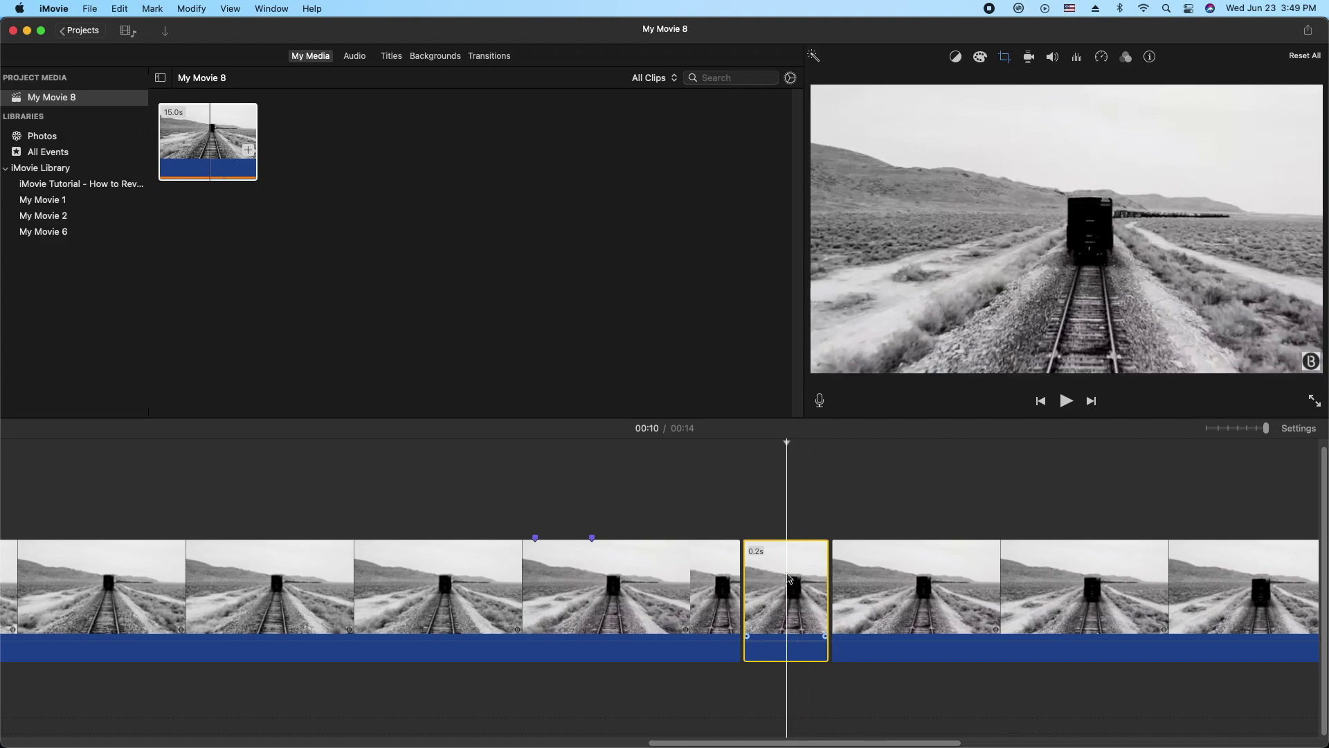
left_click(1127, 56)
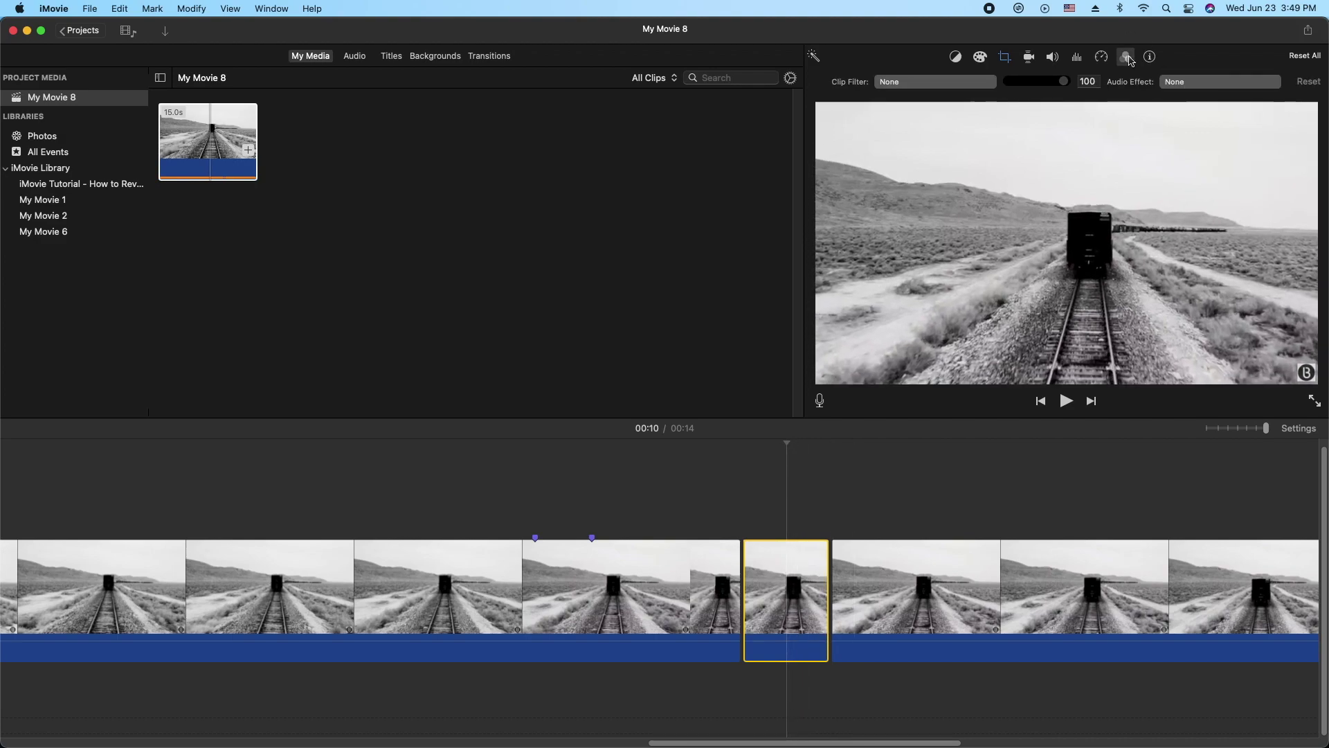
left_click(972, 83)
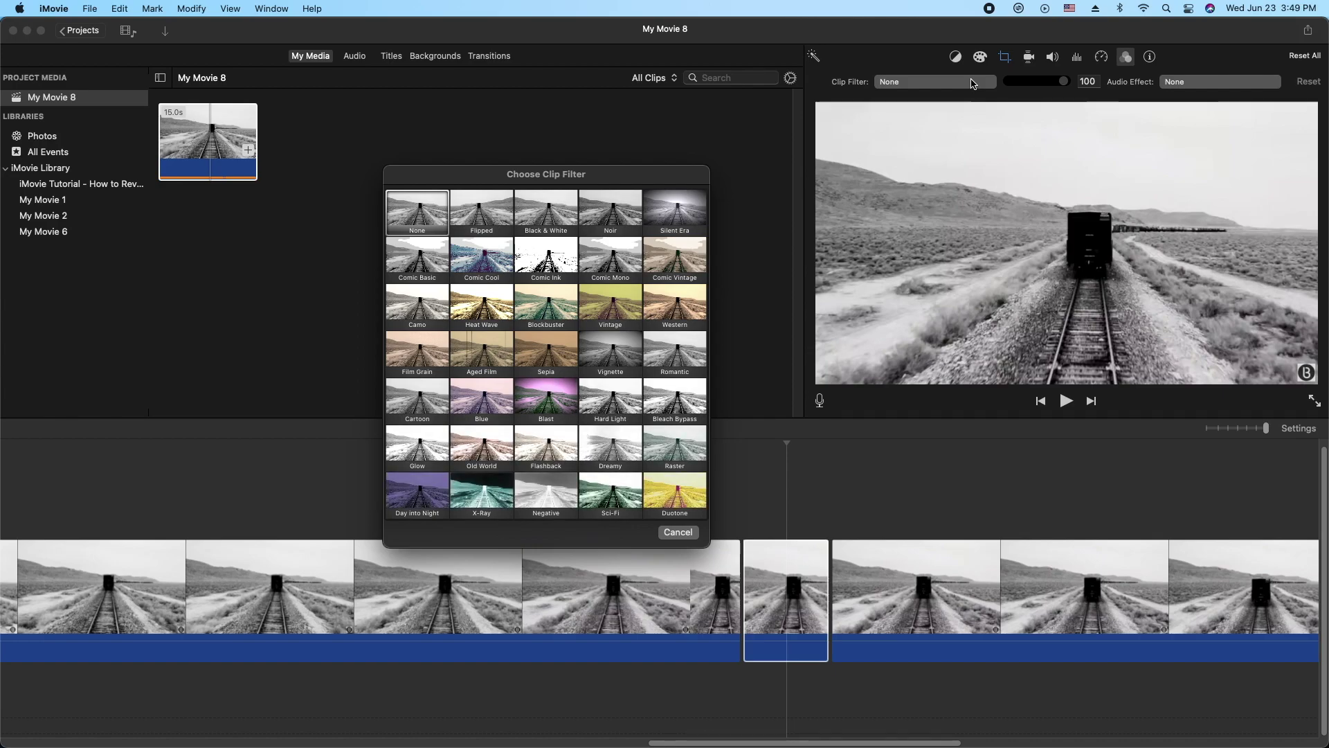
left_click(679, 532)
left_click(695, 562)
Play the timeline repeatedly to preview the yellow-and-purple Duotone flash.
left_click(705, 496)
key("space")
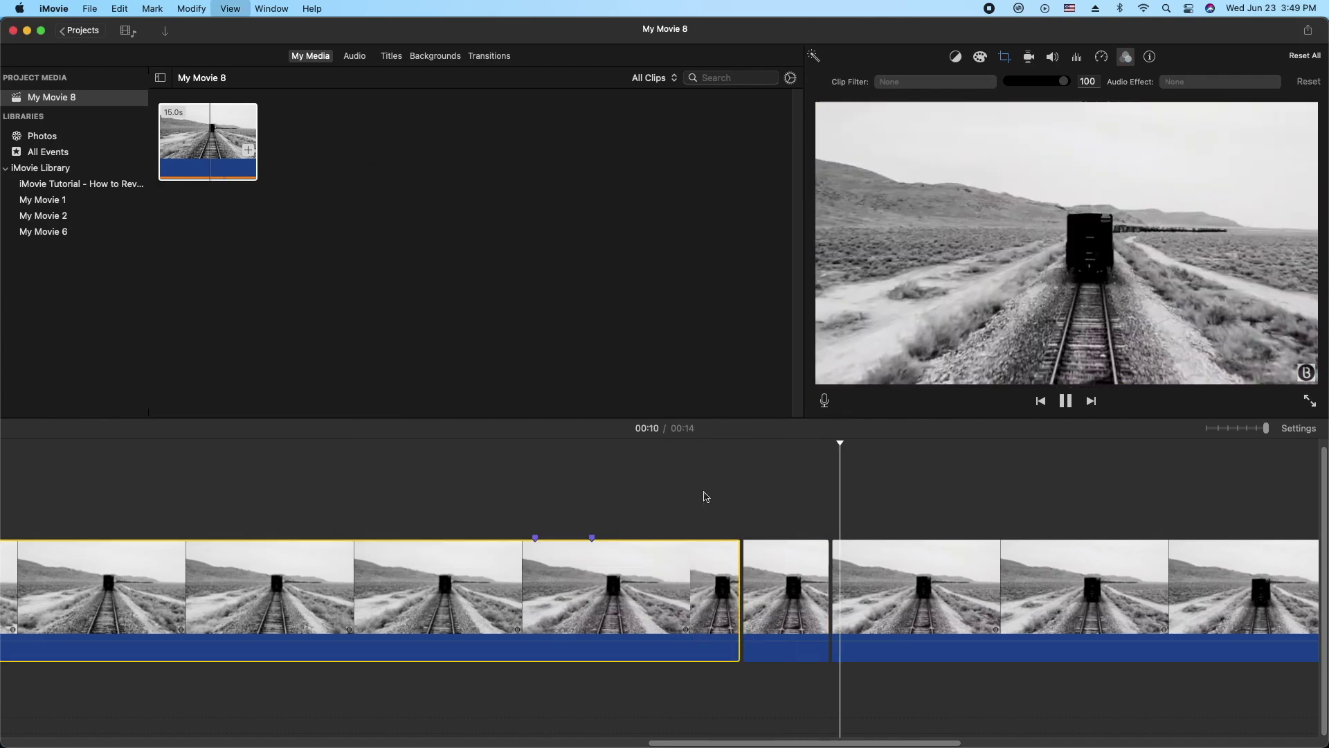
key("space")
left_click(672, 490)
key("space")
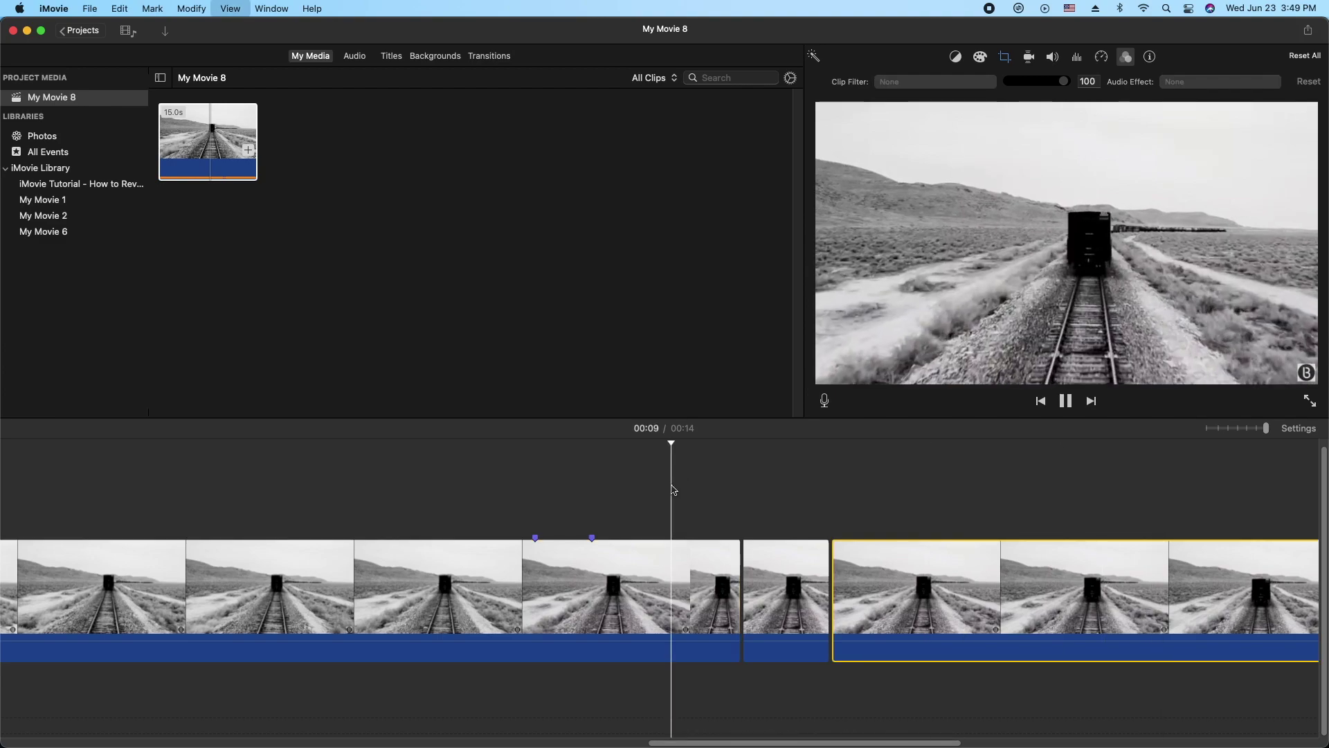
key("space")
left_click(678, 492)
key("space")
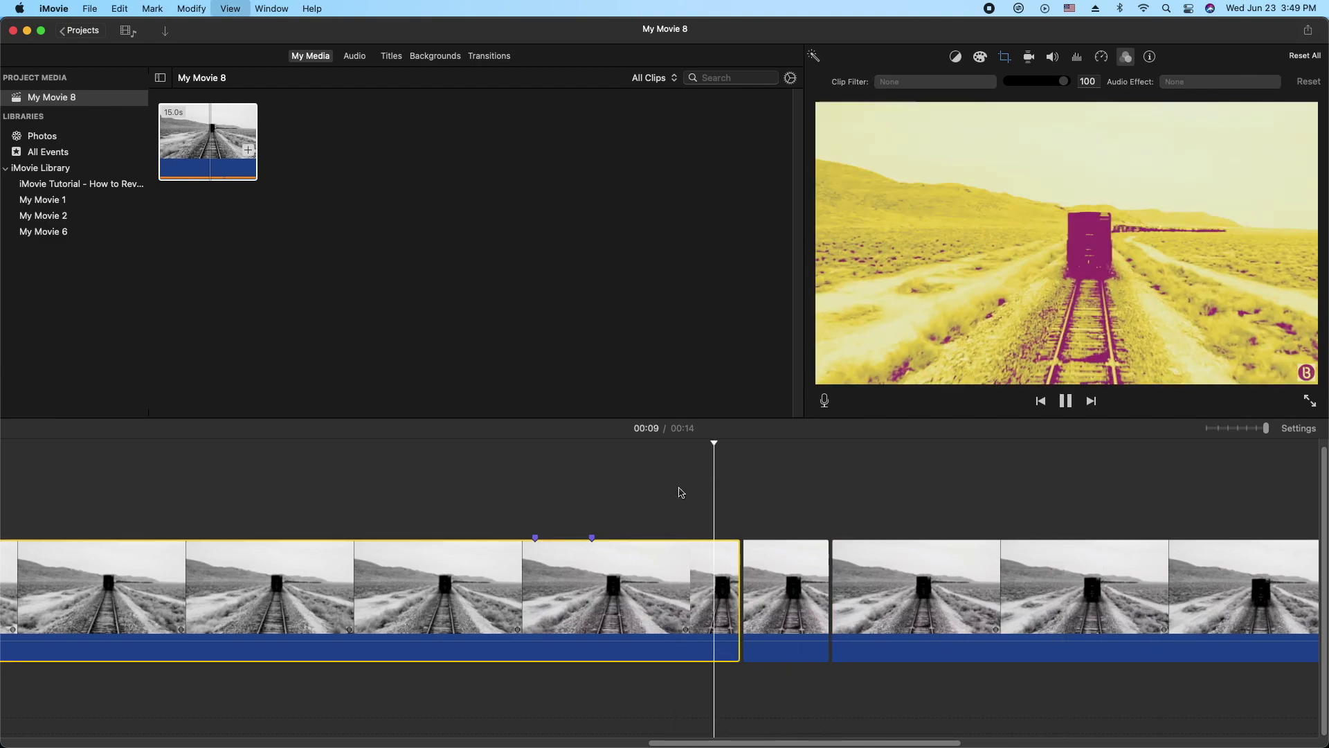
left_click(781, 558)
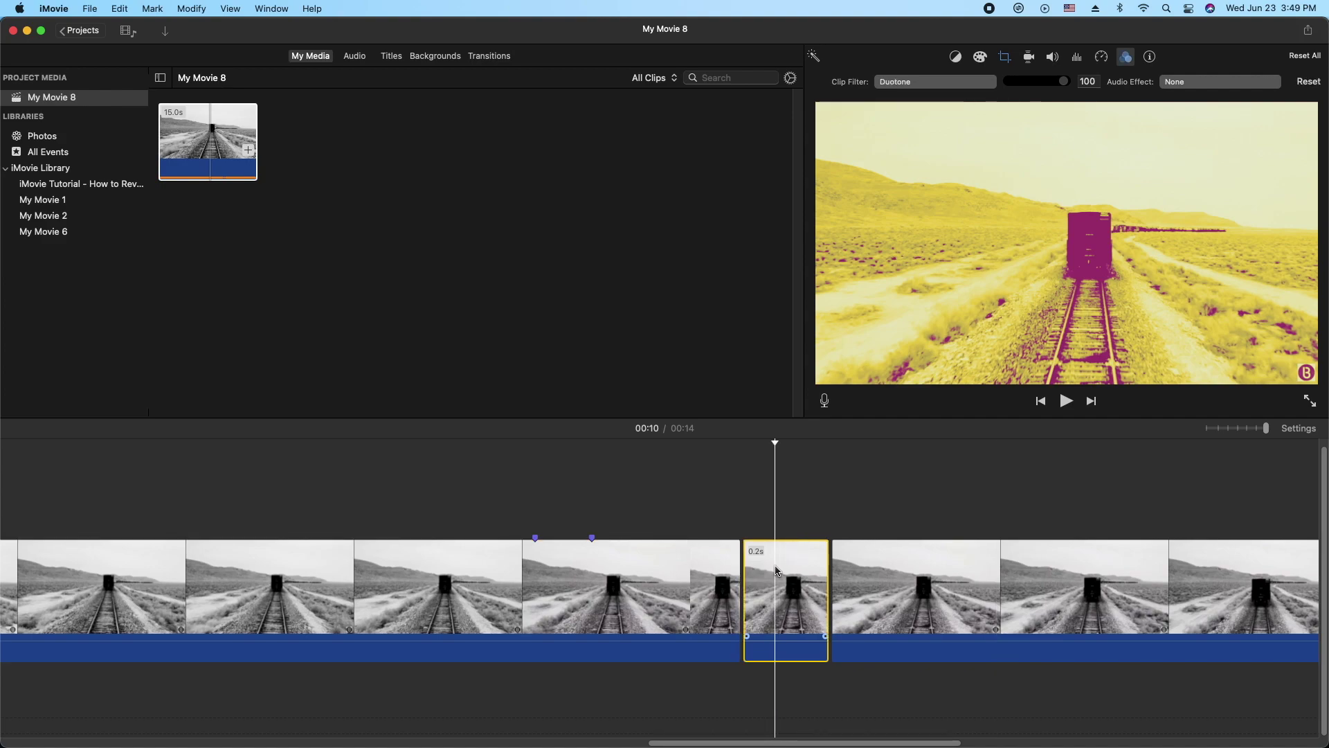
Set the short Duotone clip to Reverse in speed settings and play from nine seconds.
left_click(1103, 57)
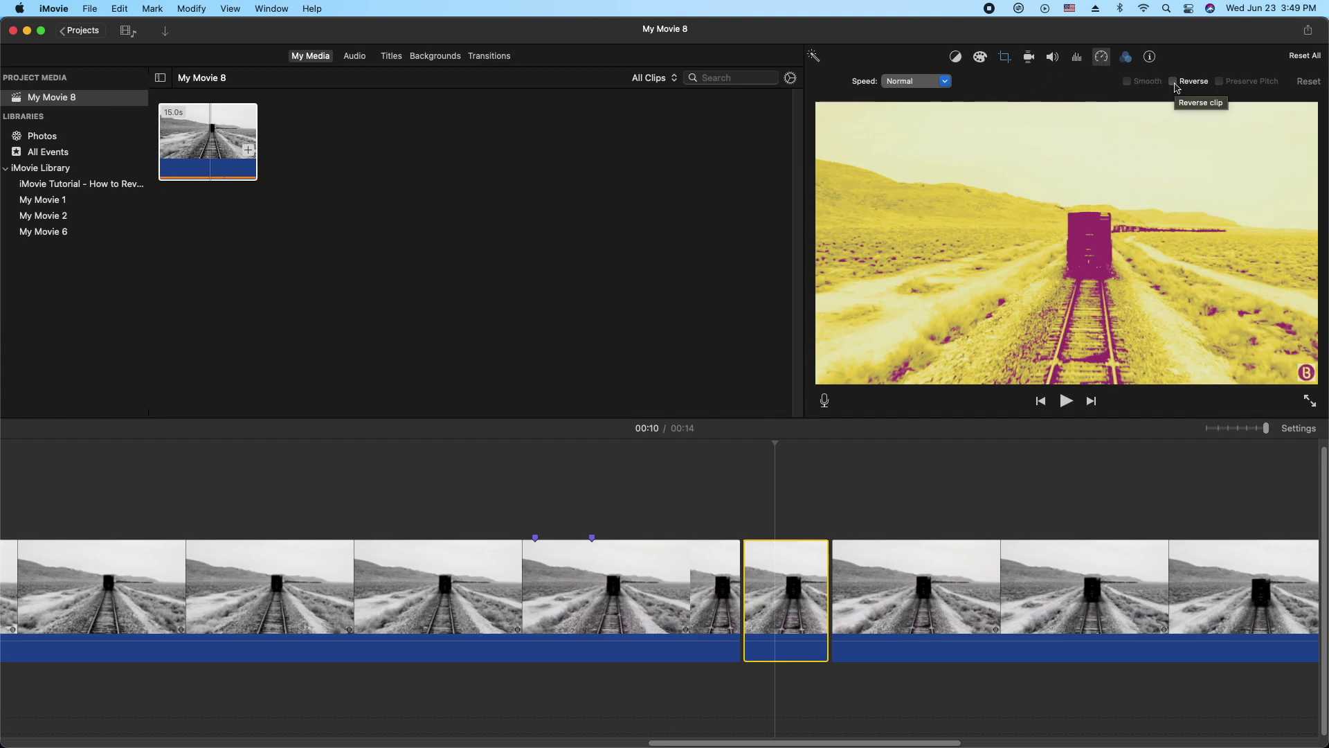
left_click(1175, 81)
left_click(704, 475)
key("space")
Replay the reversed flash-rewind section several times to review it.
left_click(661, 485)
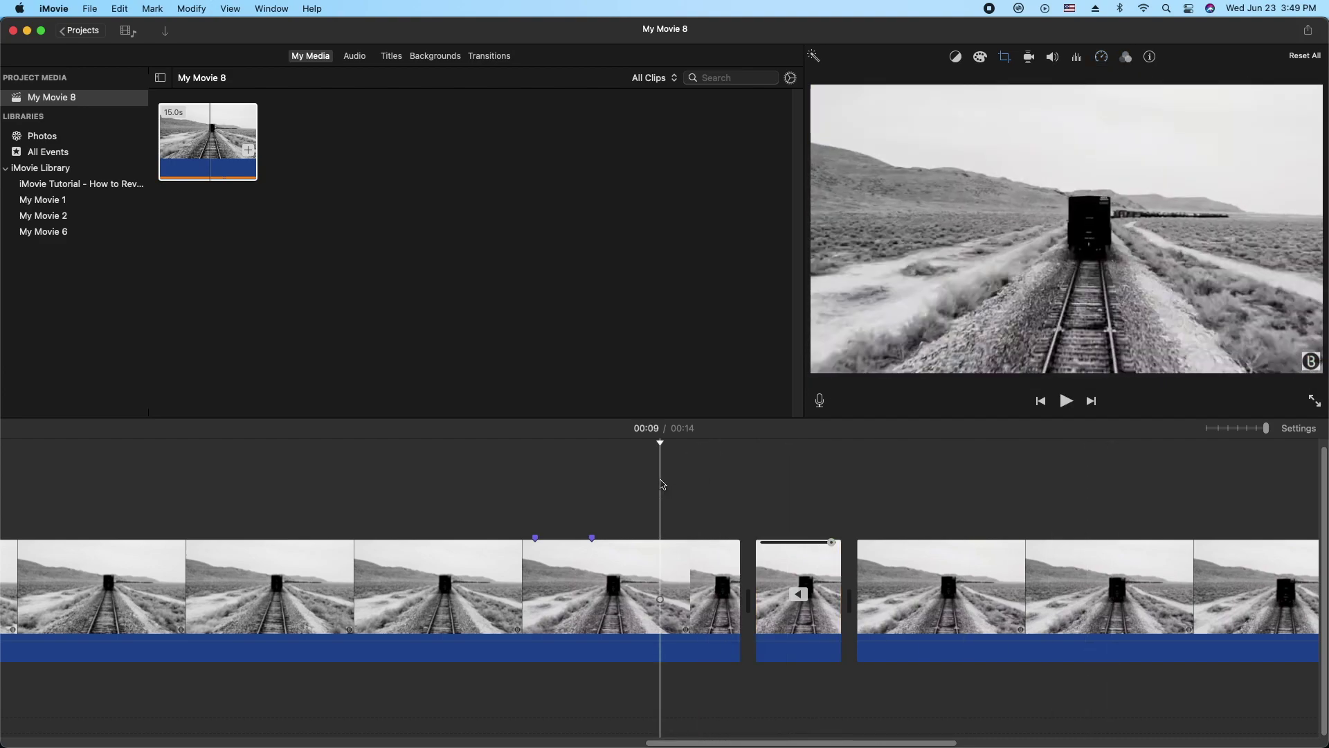
key("space")
left_click(489, 484)
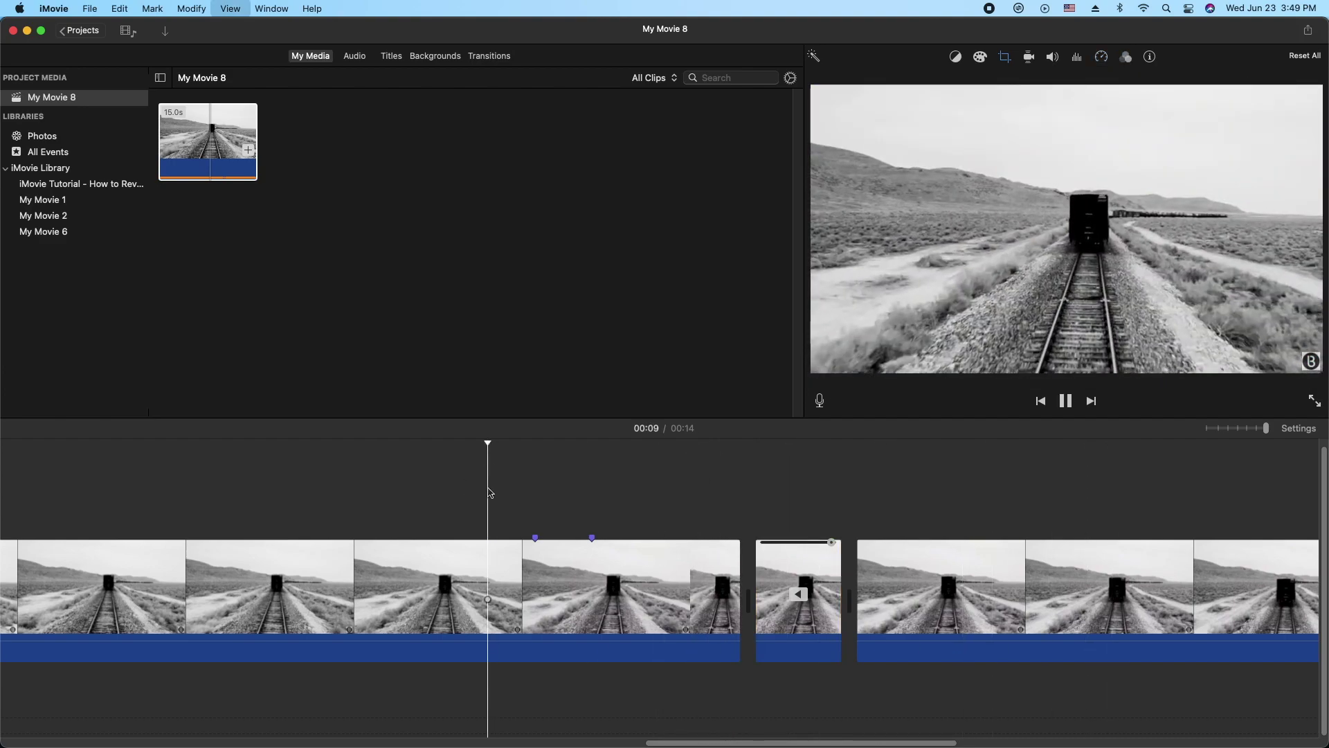
key("space")
left_click(713, 484)
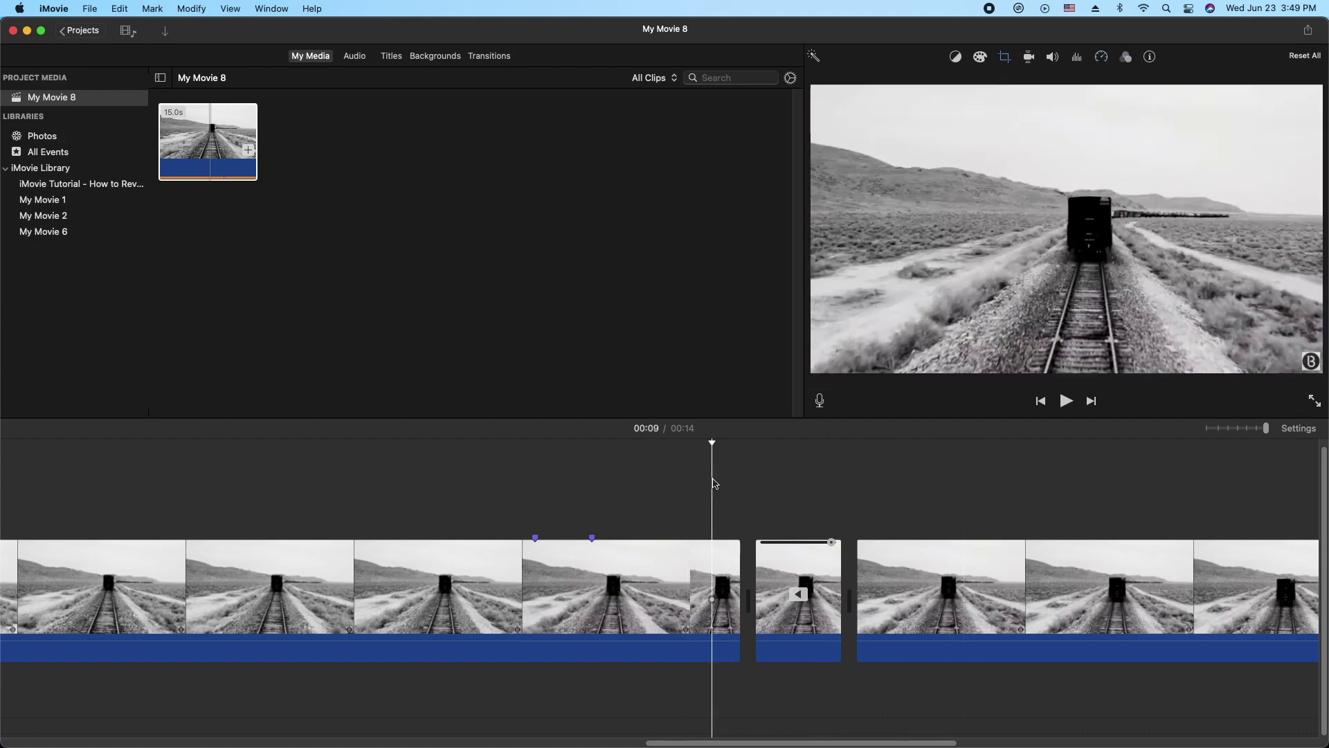
key("space")
left_click(694, 487)
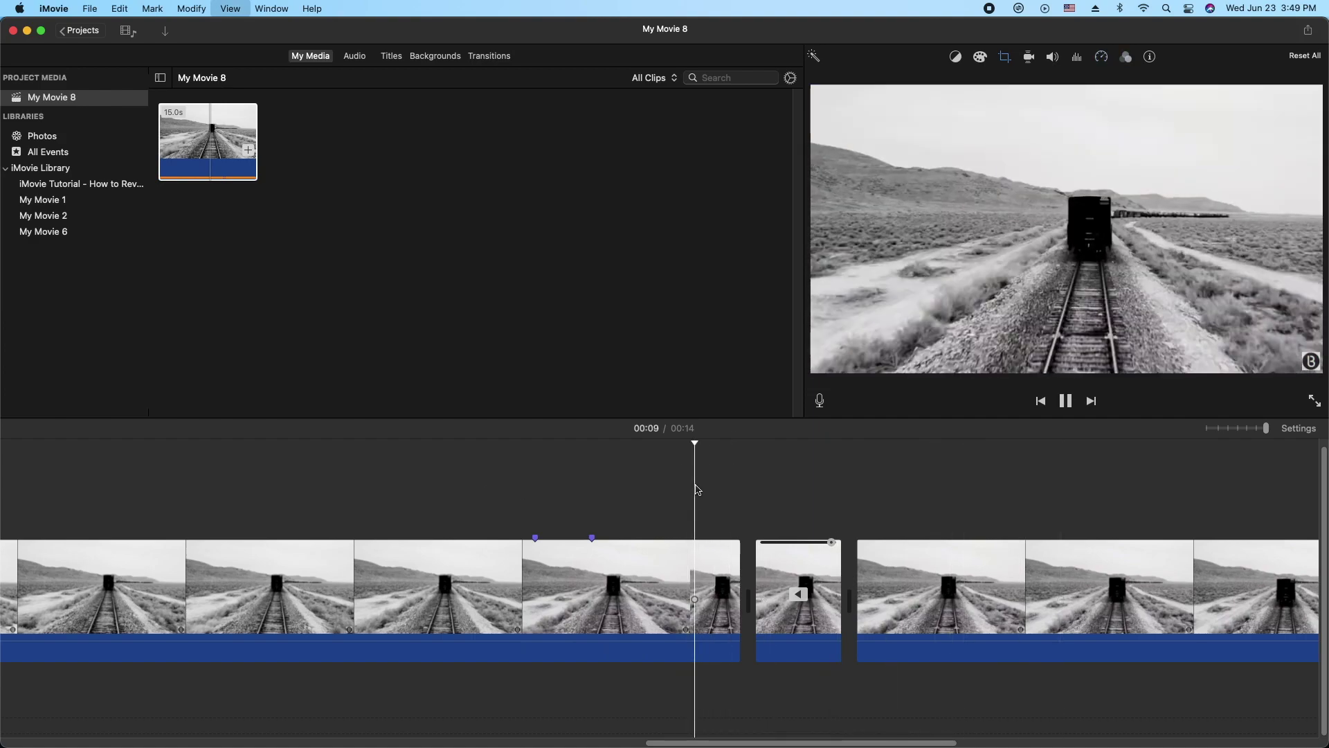
key("space")
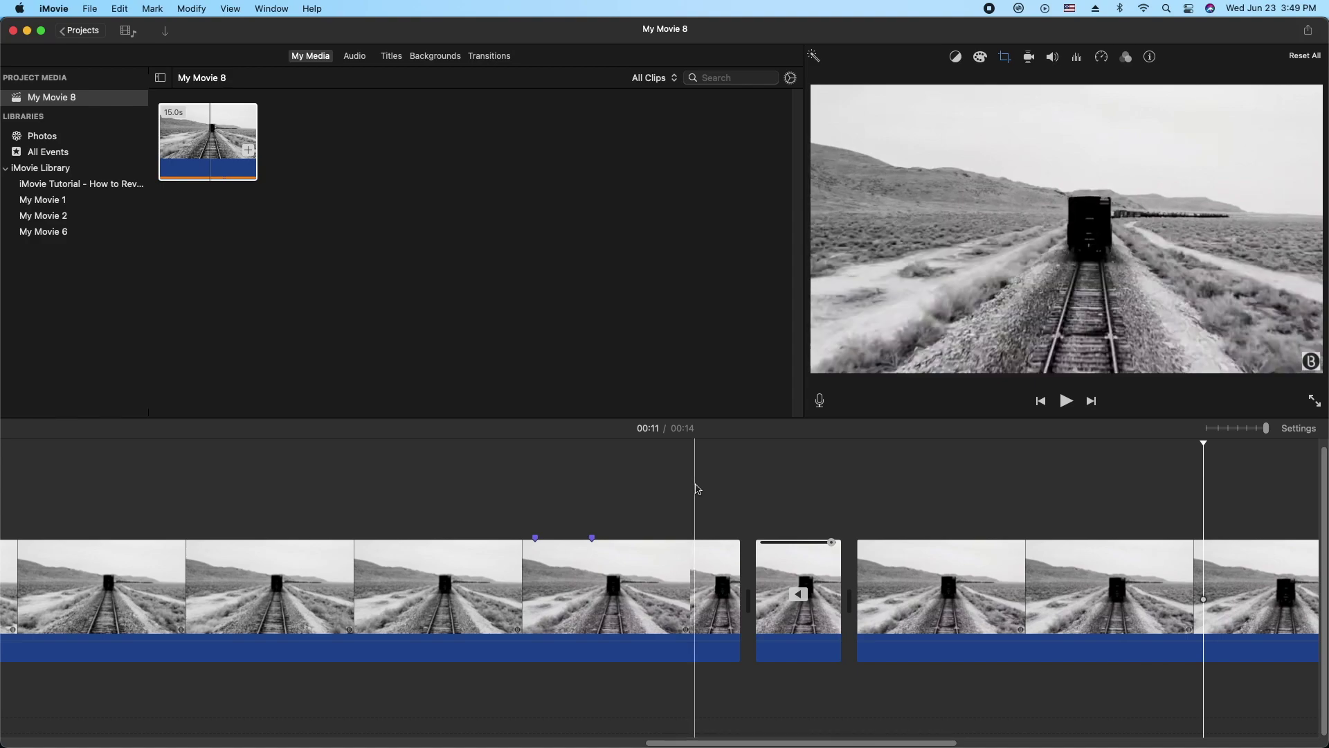